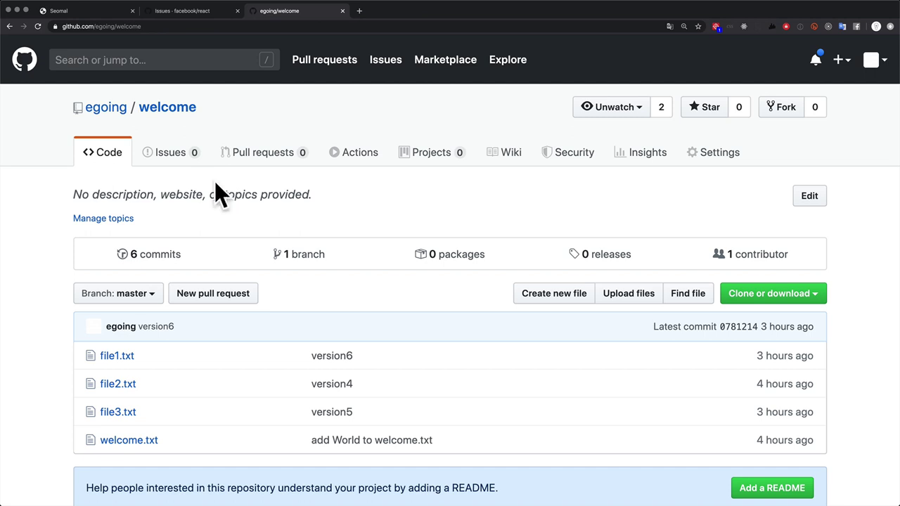
- View the welcome repository's issues, and open the issue list of the facebook/react repository
left_click(180, 163)
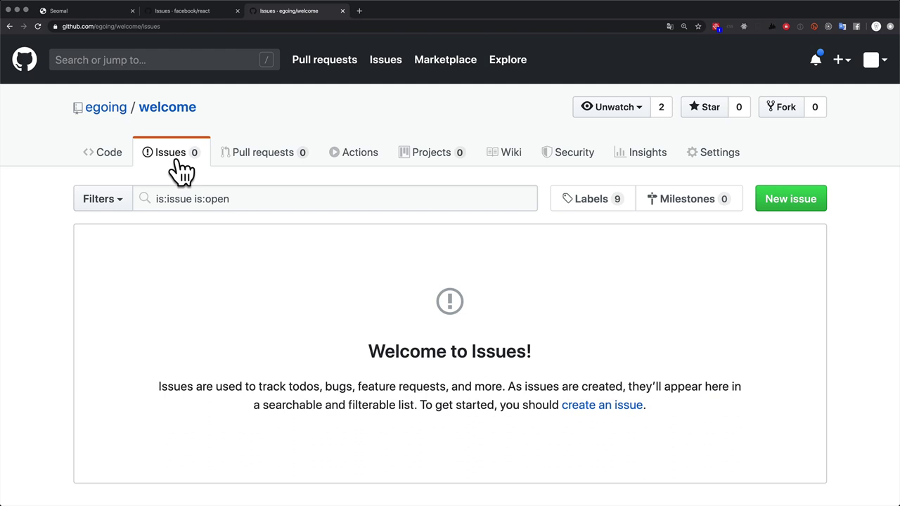
left_click(186, 11)
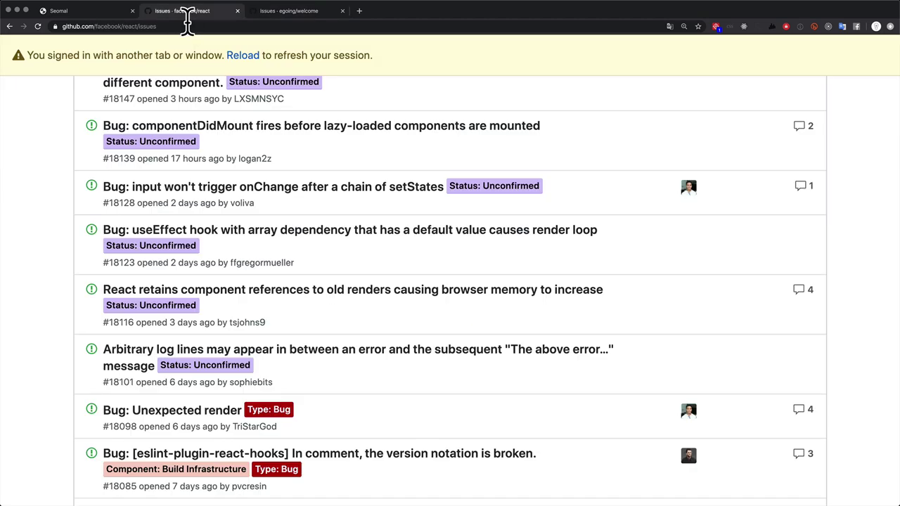
scroll(237, 191, "up", 10)
left_click(177, 114)
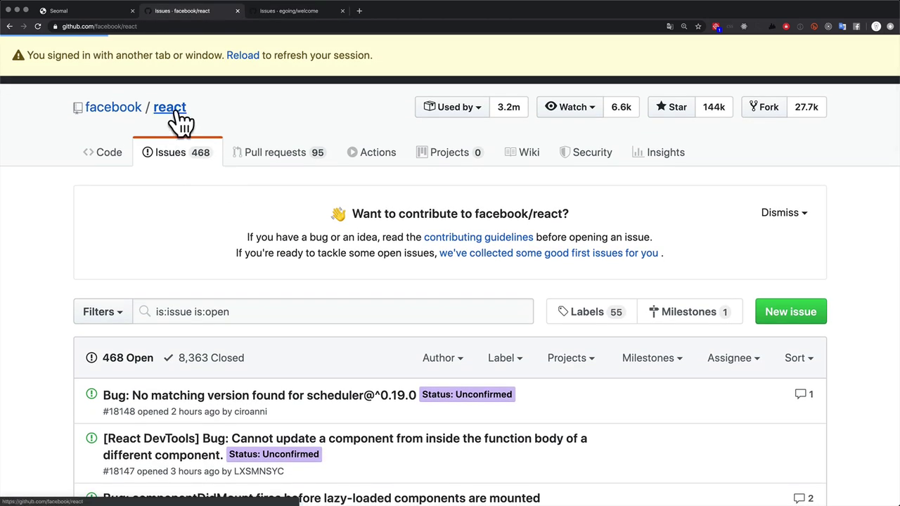
left_click(172, 162)
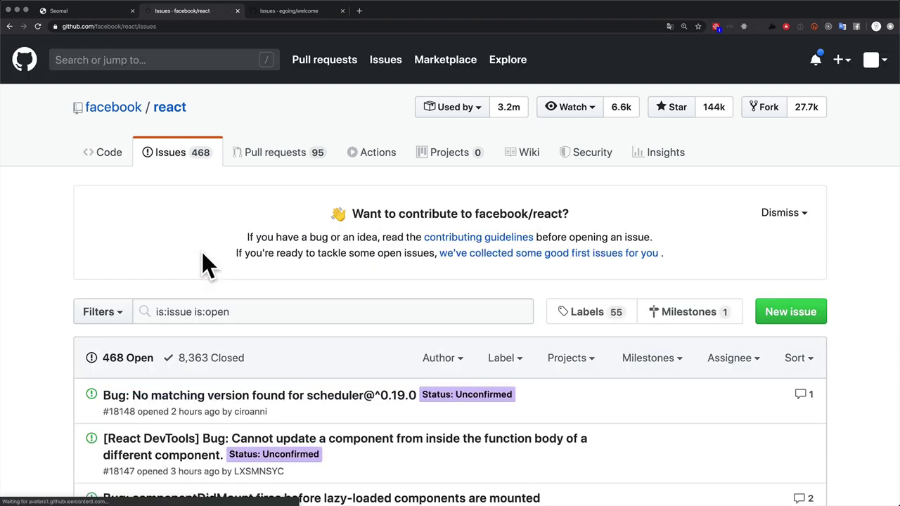
- Examine the titles, labels, assignees and comment counts of the open issues in the facebook/react repository
scroll(204, 261, "down", 3)
scroll(202, 252, "down", 8)
scroll(201, 252, "up", 12)
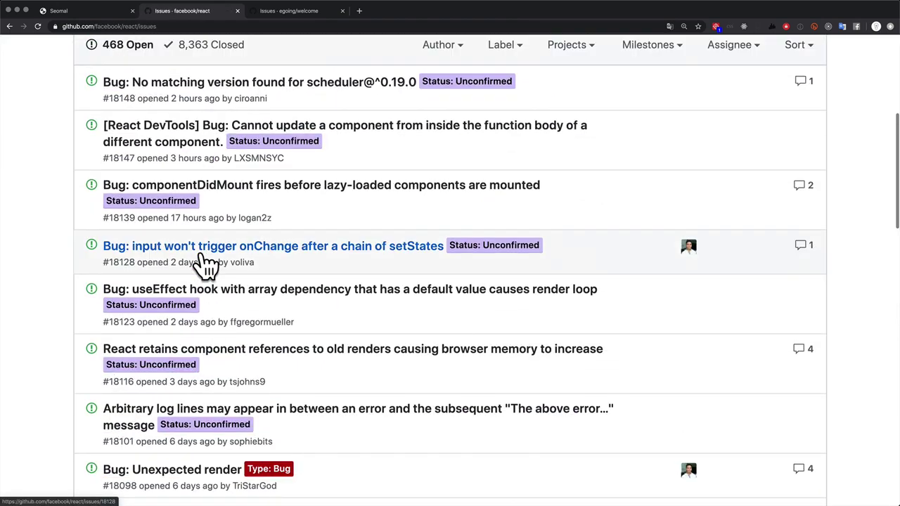
scroll(202, 253, "down", 3)
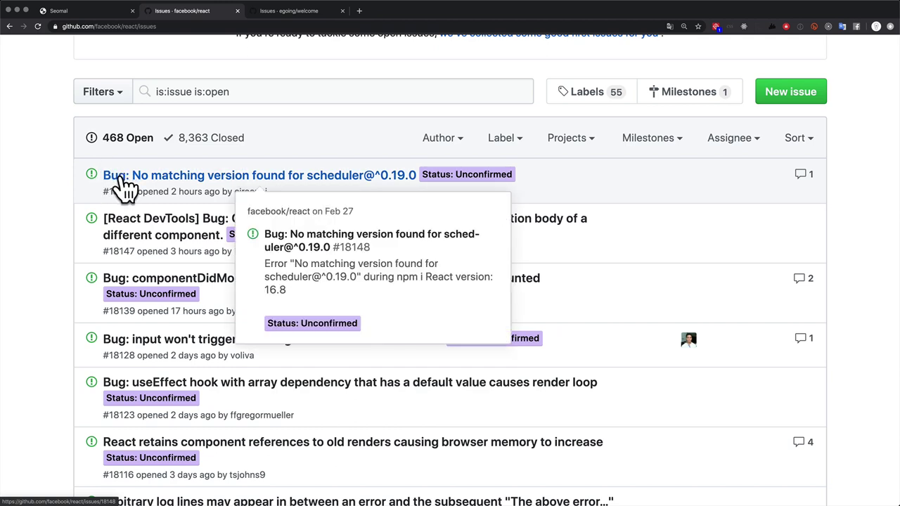
scroll(123, 184, "down", 3)
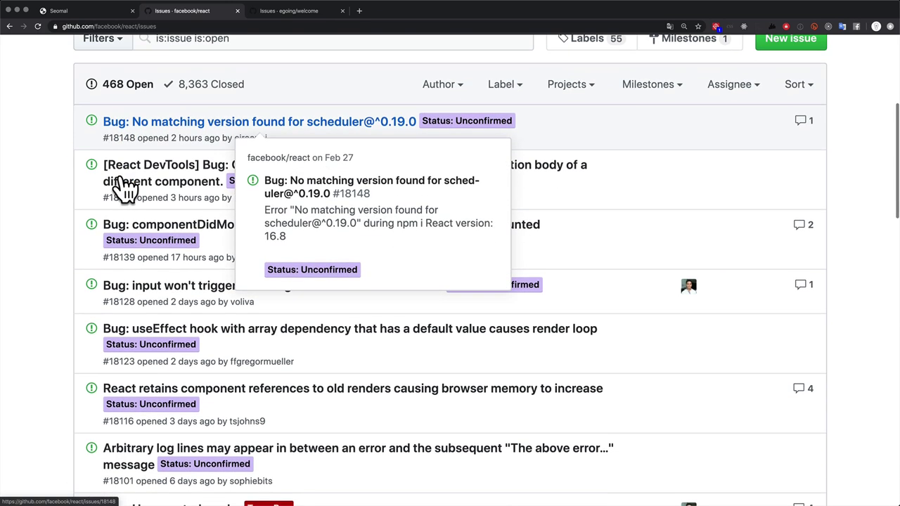
scroll(123, 185, "down", 3)
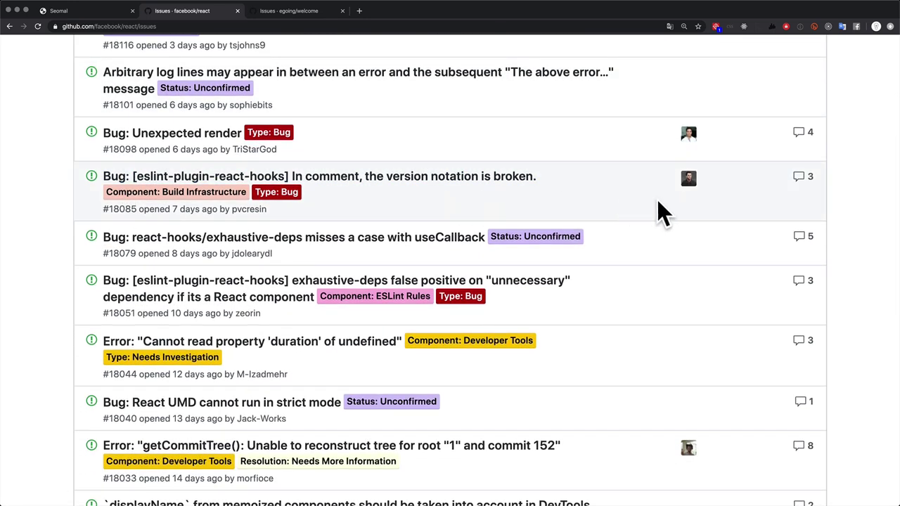
scroll(689, 200, "down", 1)
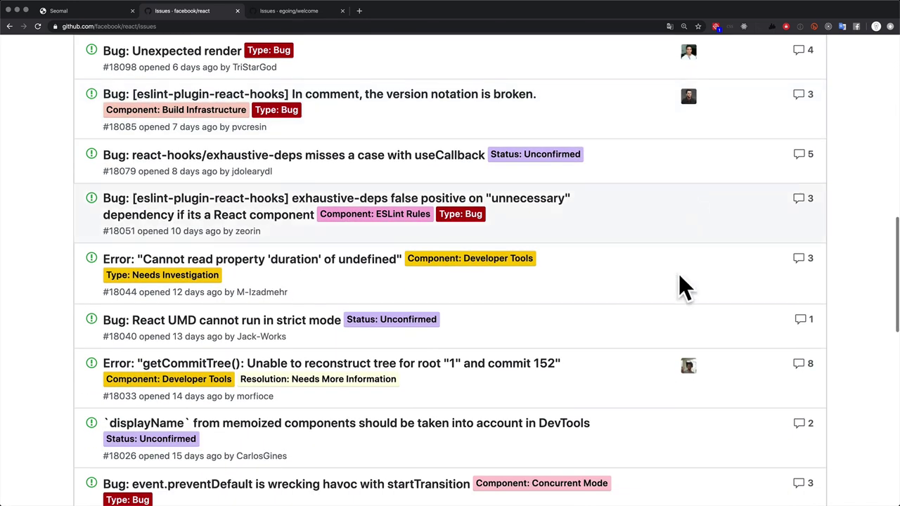
scroll(678, 273, "down", 2)
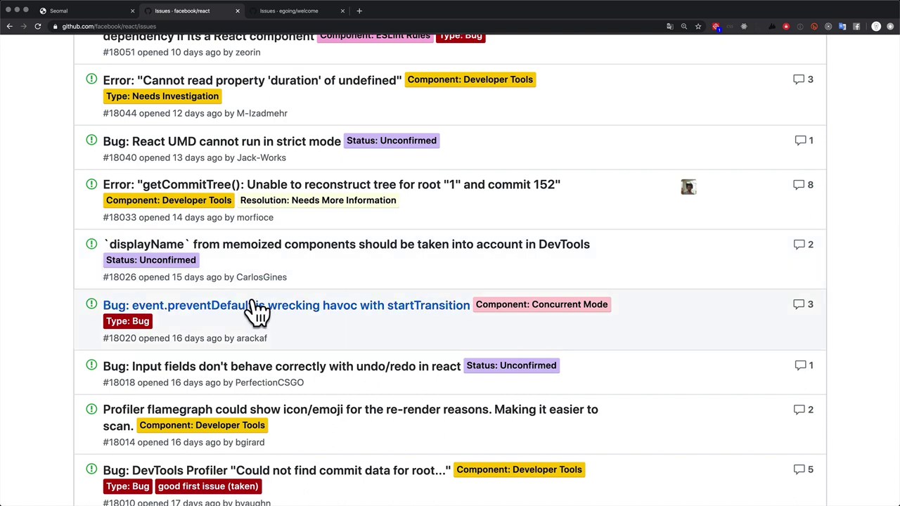
mouse_move(258, 302)
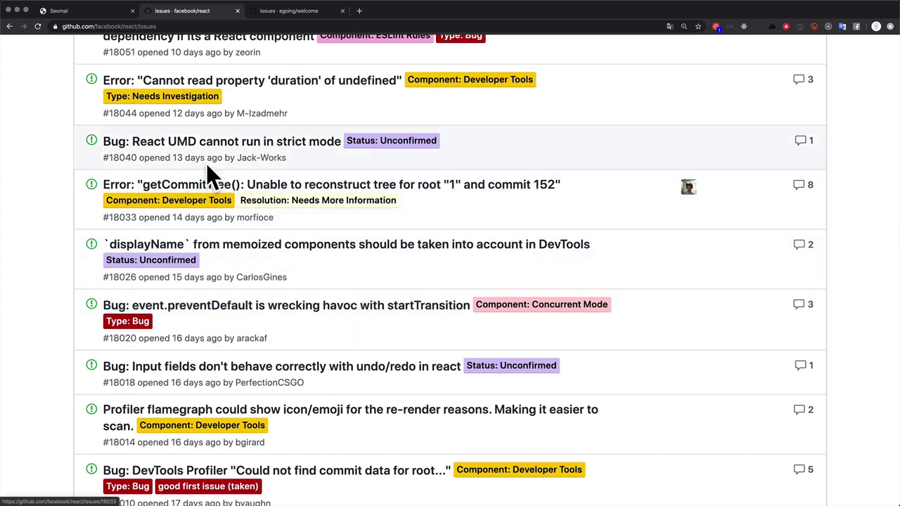
- Start a new issue in the welcome repository with the title "버그가 나타났어요!"
left_click(288, 10)
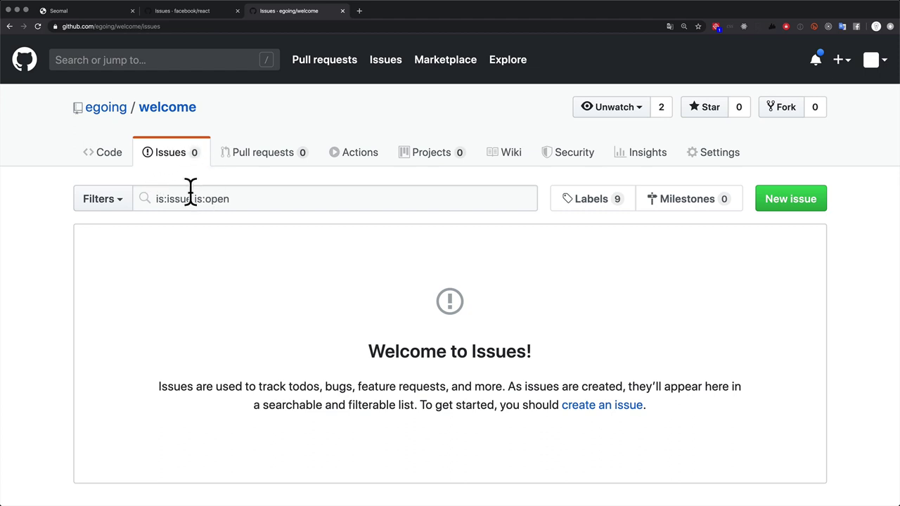
scroll(190, 193, "left", 5)
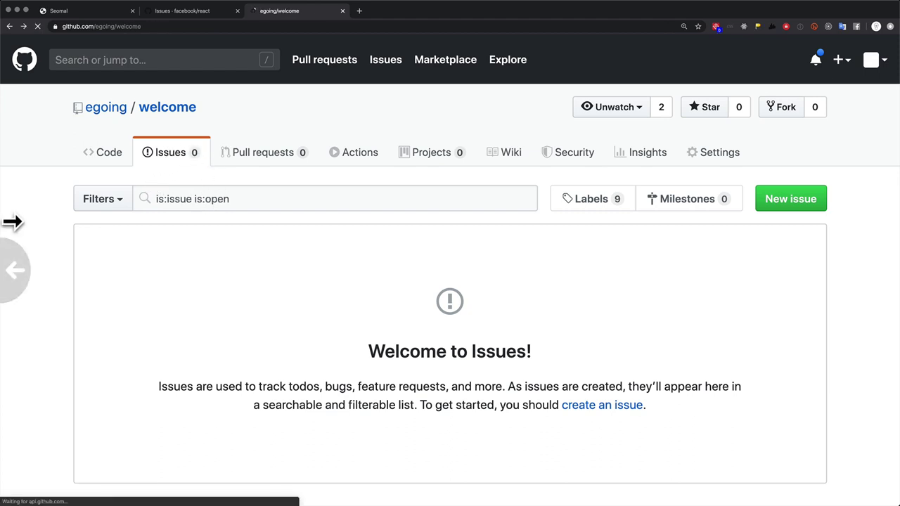
left_click(158, 153)
left_click(789, 210)
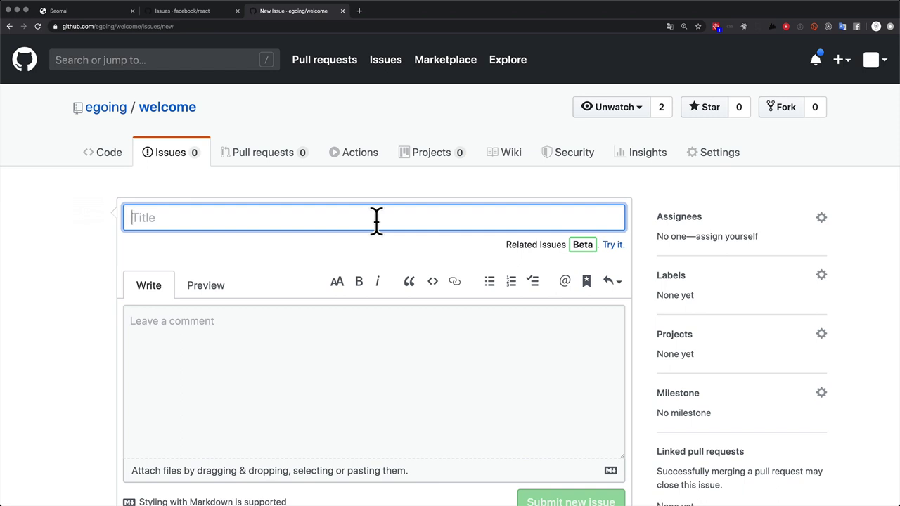
type("버그가")
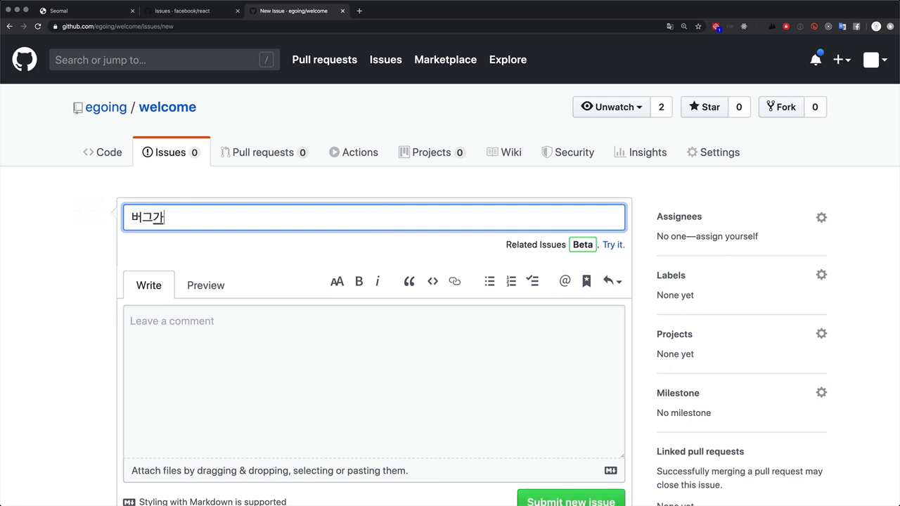
type(" 나타났어요!")
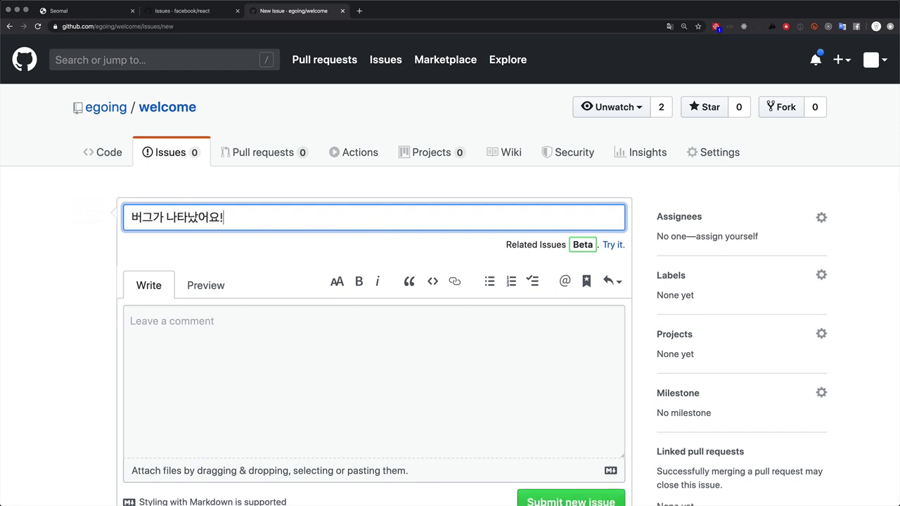
- Write "버그의 내용은 ...." as the new issue's description
left_click(358, 341)
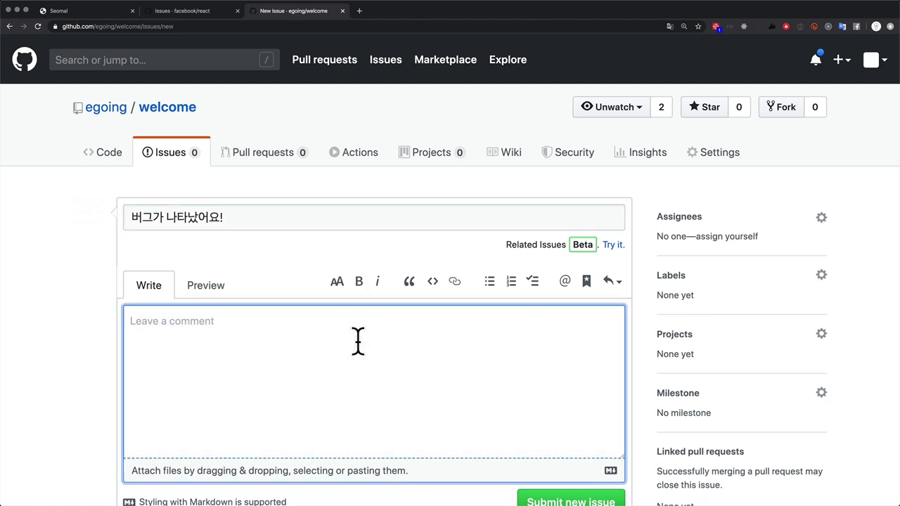
type("버그의 내용은 .")
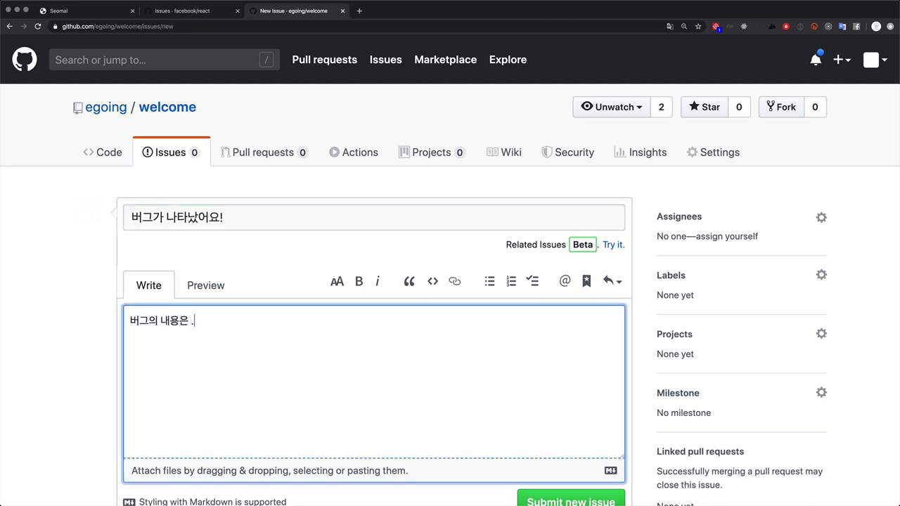
type("...")
- Assign the new issue to the second person suggested as an assignee
scroll(350, 337, "down", 2)
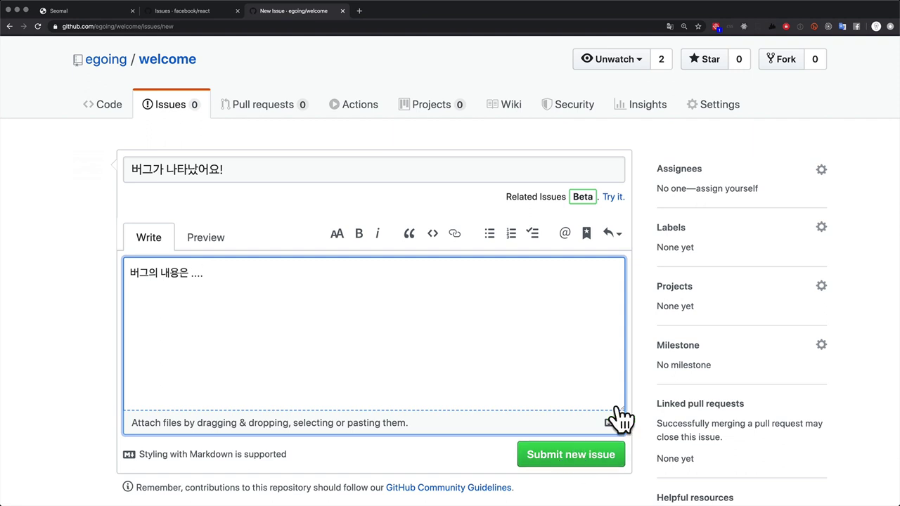
left_click(821, 169)
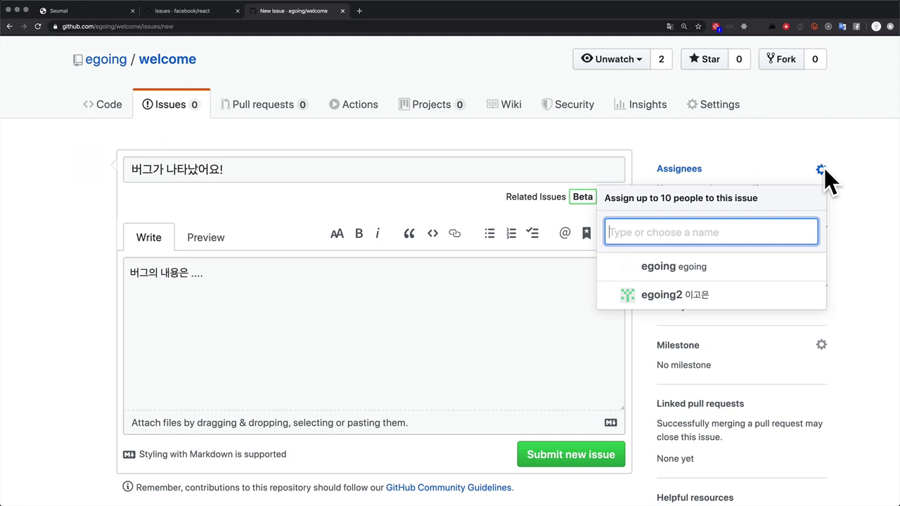
left_click(709, 314)
left_click(854, 248)
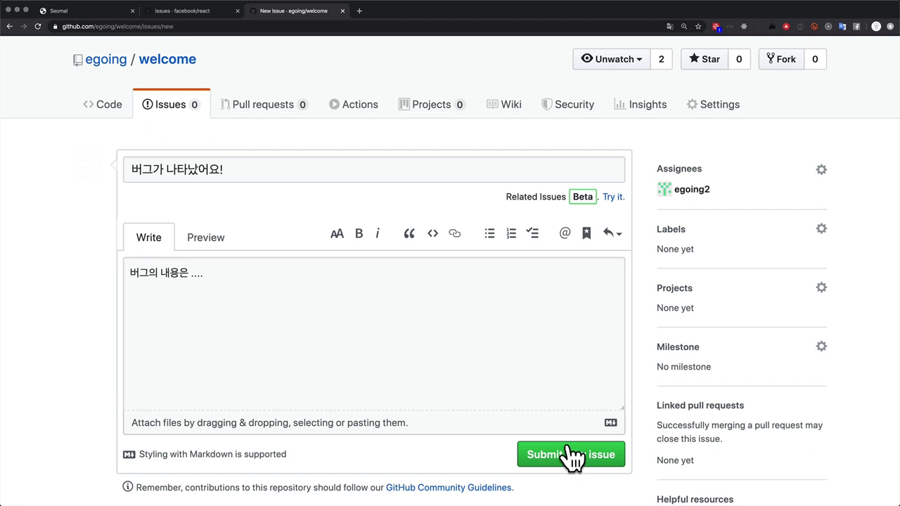
- Apply the bug label to the new issue after looking through the available labels, and submit the issue
left_click(821, 232)
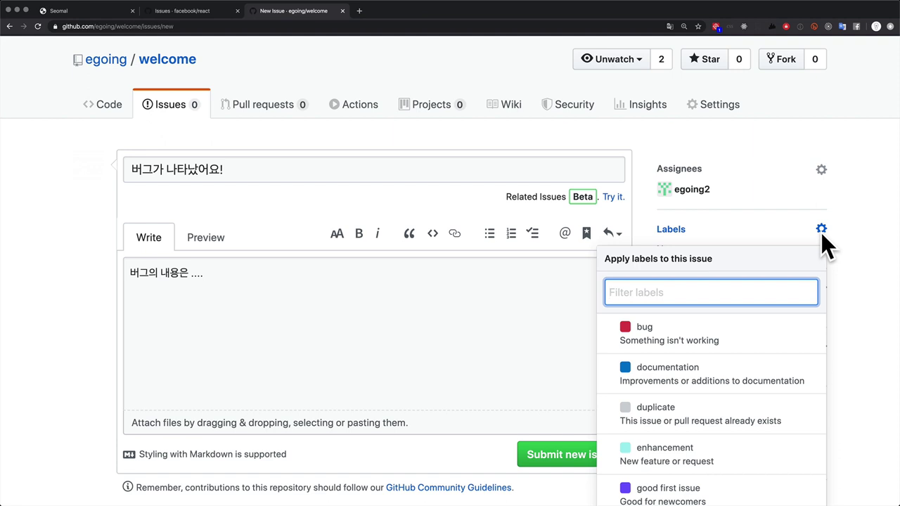
scroll(821, 233, "down", 3)
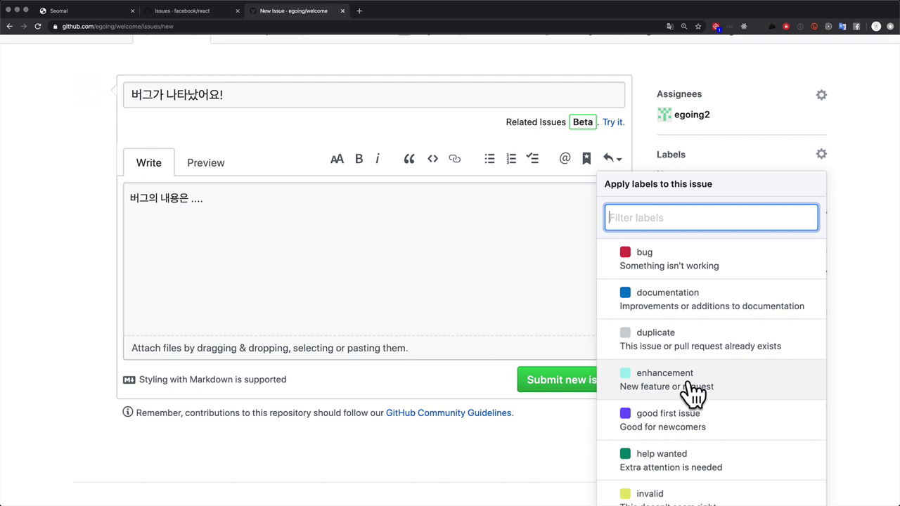
scroll(692, 395, "down", 2)
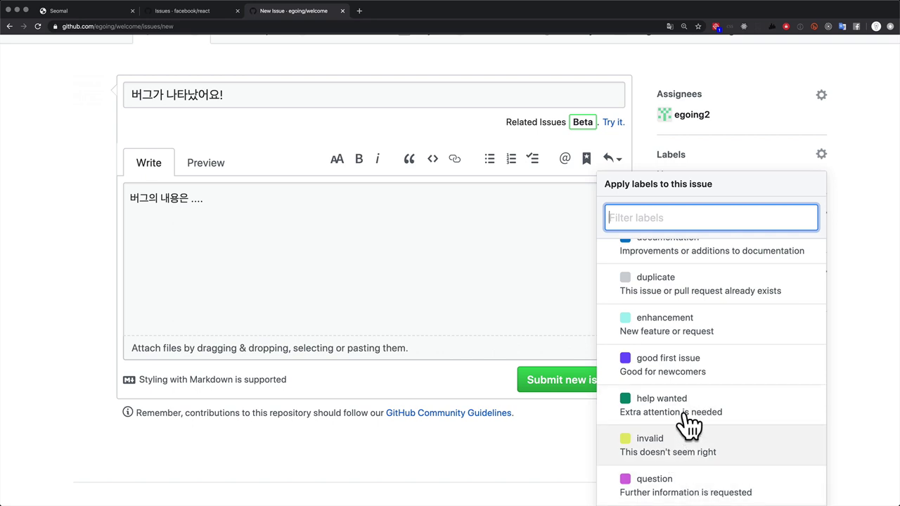
scroll(693, 419, "up", 1)
scroll(692, 417, "up", 1)
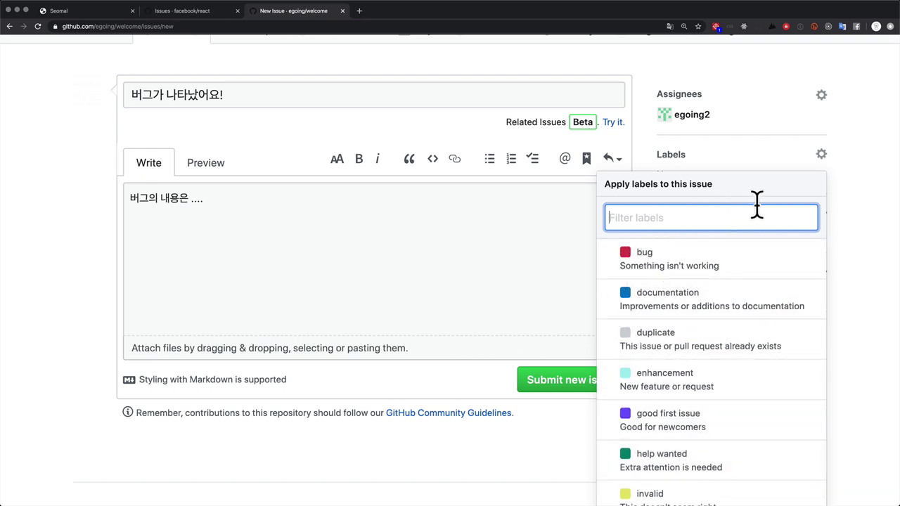
left_click(686, 270)
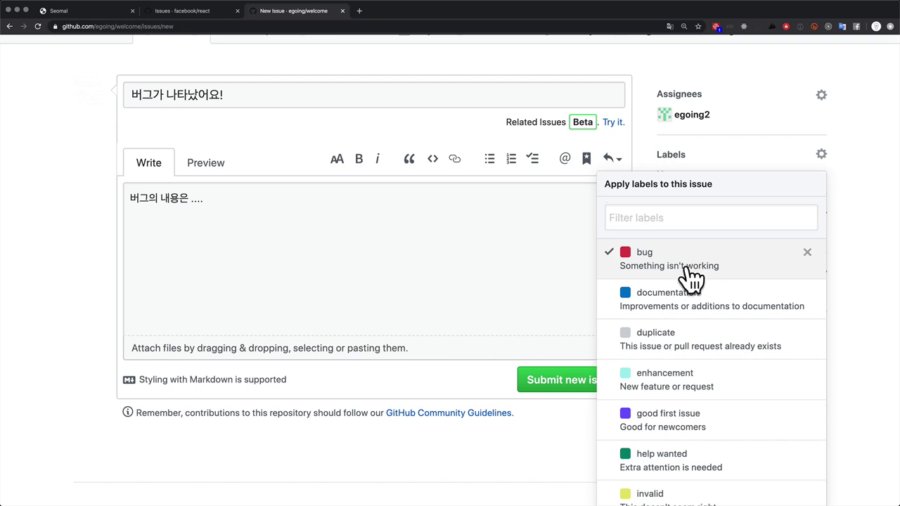
left_click(883, 281)
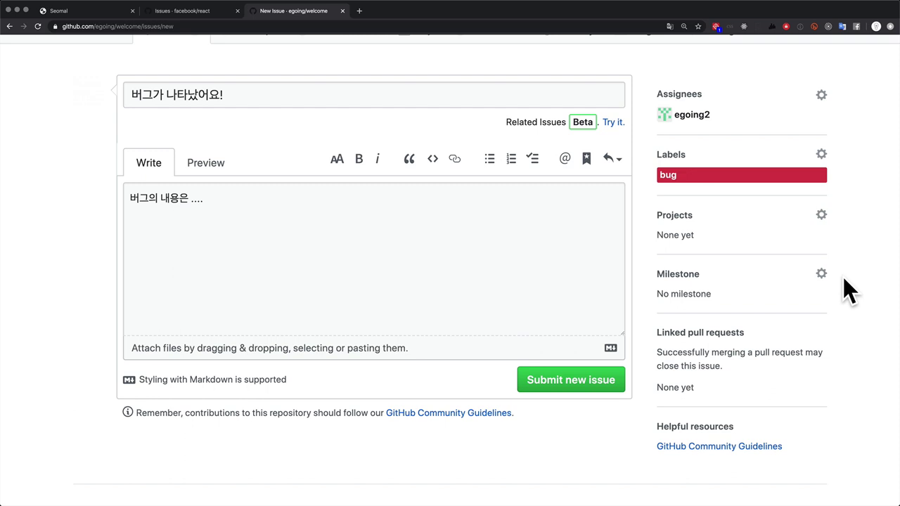
left_click(549, 390)
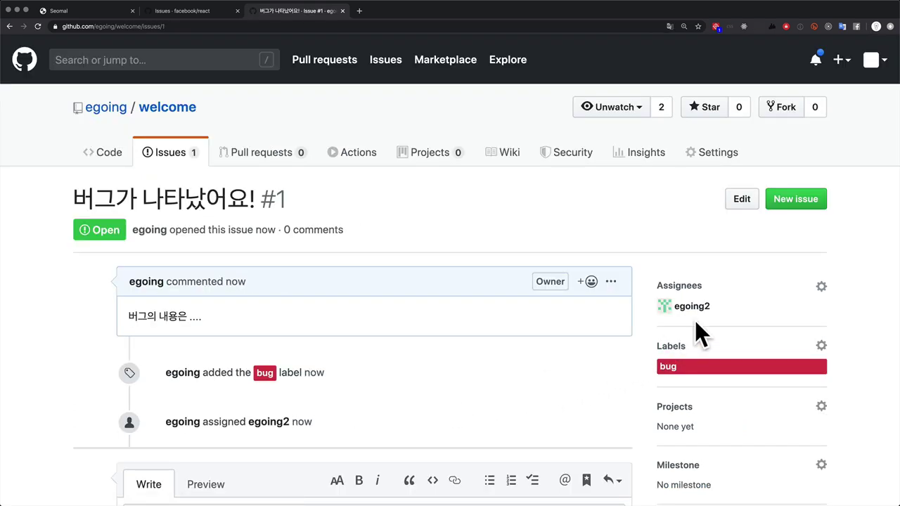
- Check the submitted issue's assignee and label, and view the issue "버그가 나타났어요!" again from the repository's issue list
mouse_move(707, 313)
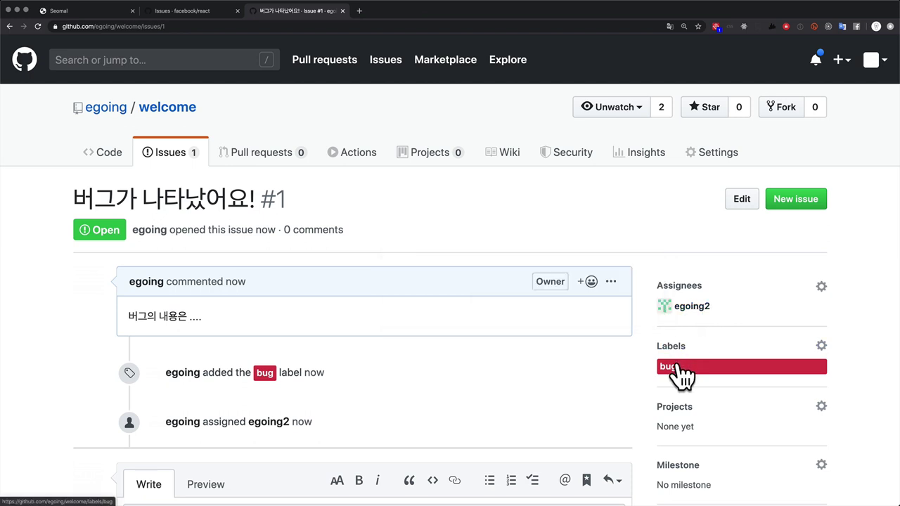
scroll(680, 376, "down", 1)
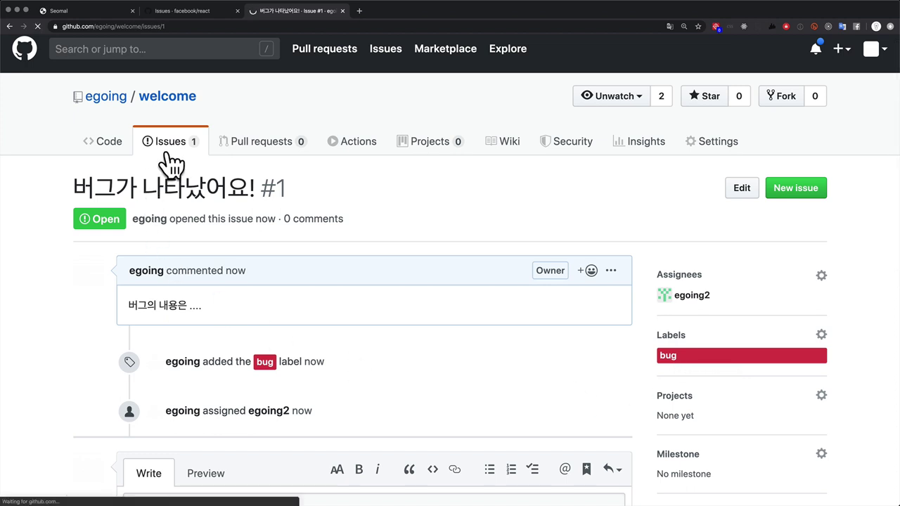
scroll(176, 246, "up", 1)
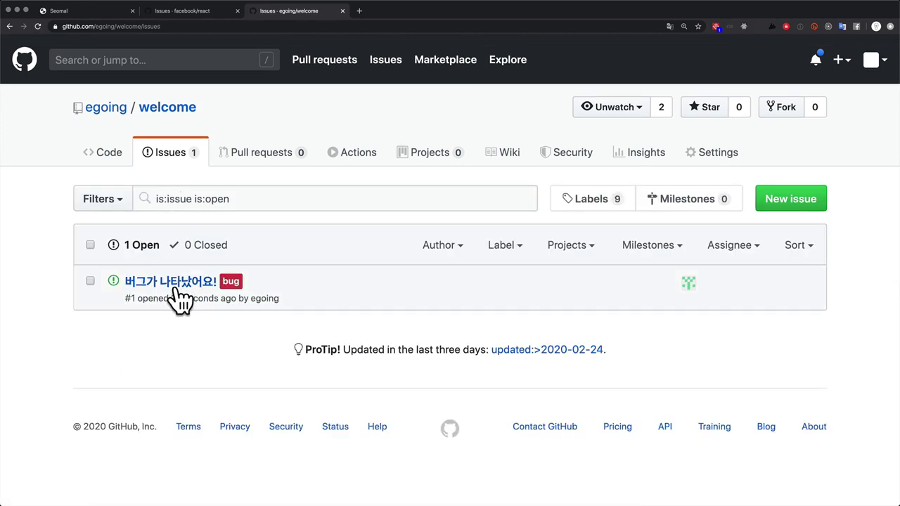
left_click(176, 286)
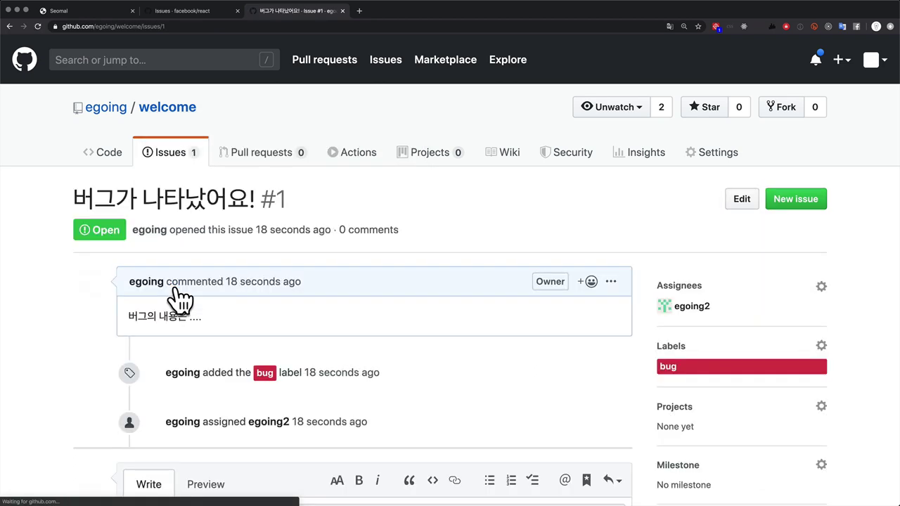
- Close the issue "버그가 나타났어요!" and return to the welcome repository's list of open issues
scroll(196, 302, "down", 10)
scroll(456, 243, "up", 3)
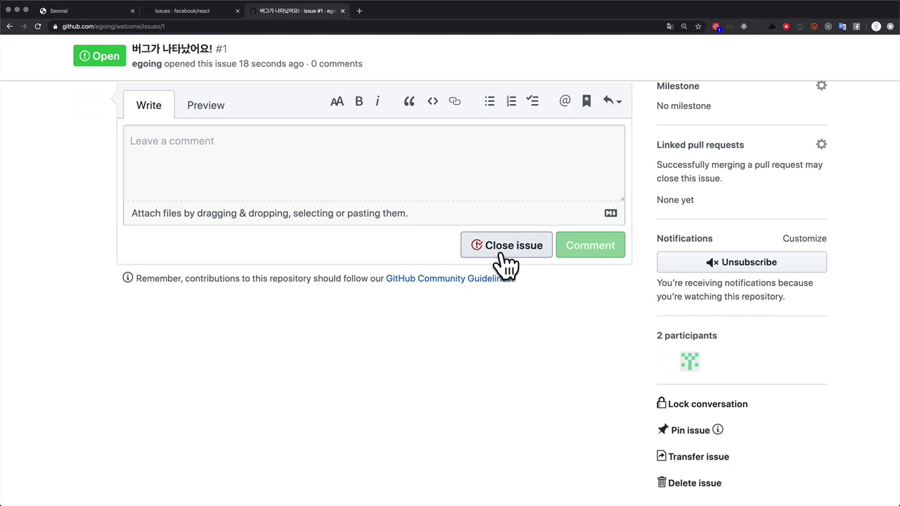
left_click(503, 253)
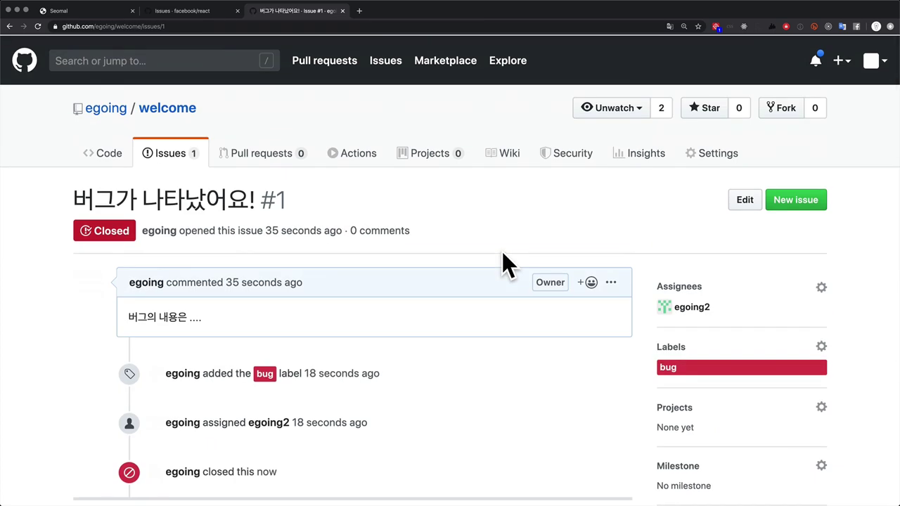
left_click(177, 160)
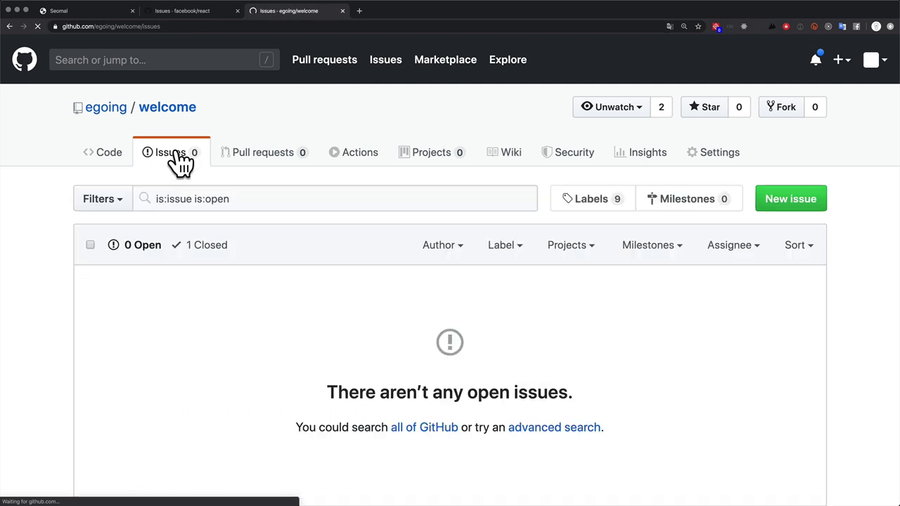